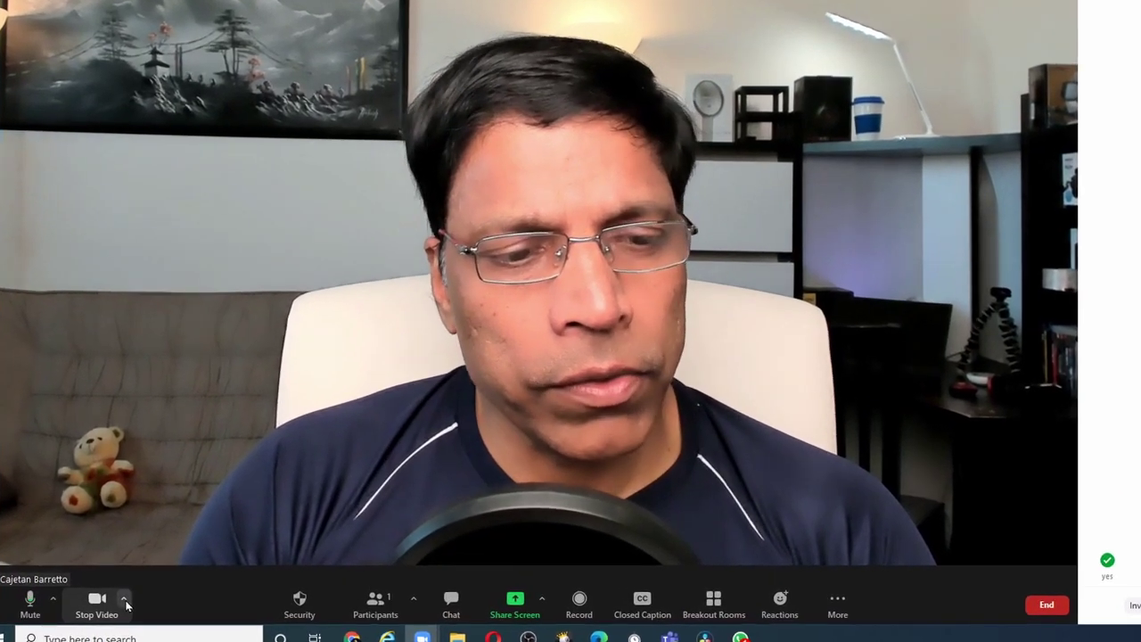
Set the beach scene as the Zoom virtual background and bring up the add-background choices.
left_click(118, 601)
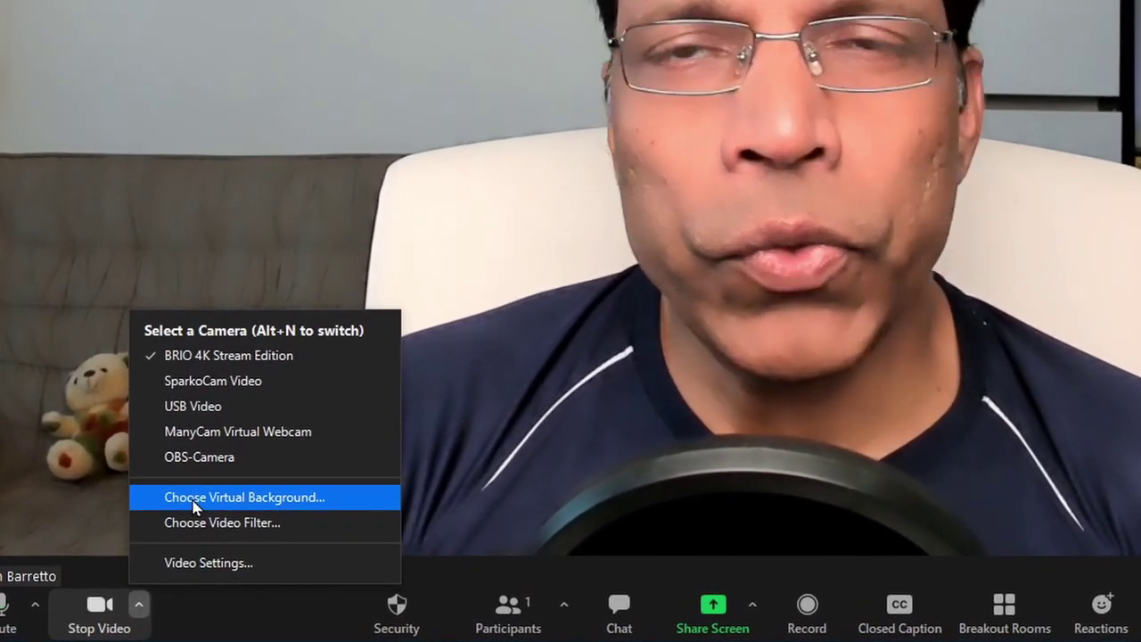
left_click(195, 502)
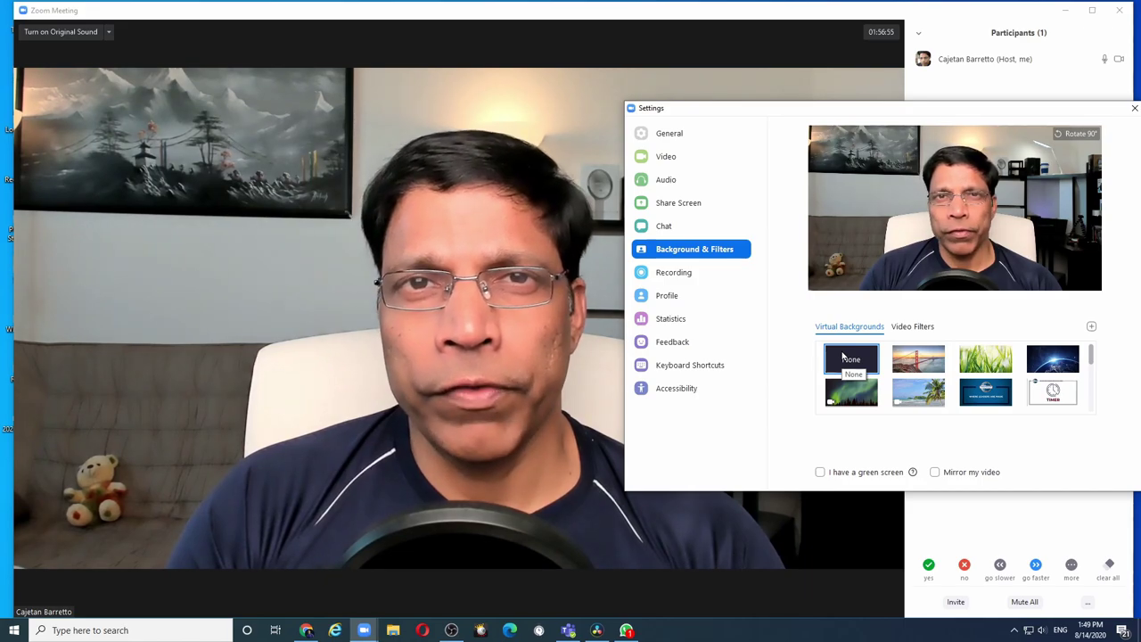
left_click(920, 399)
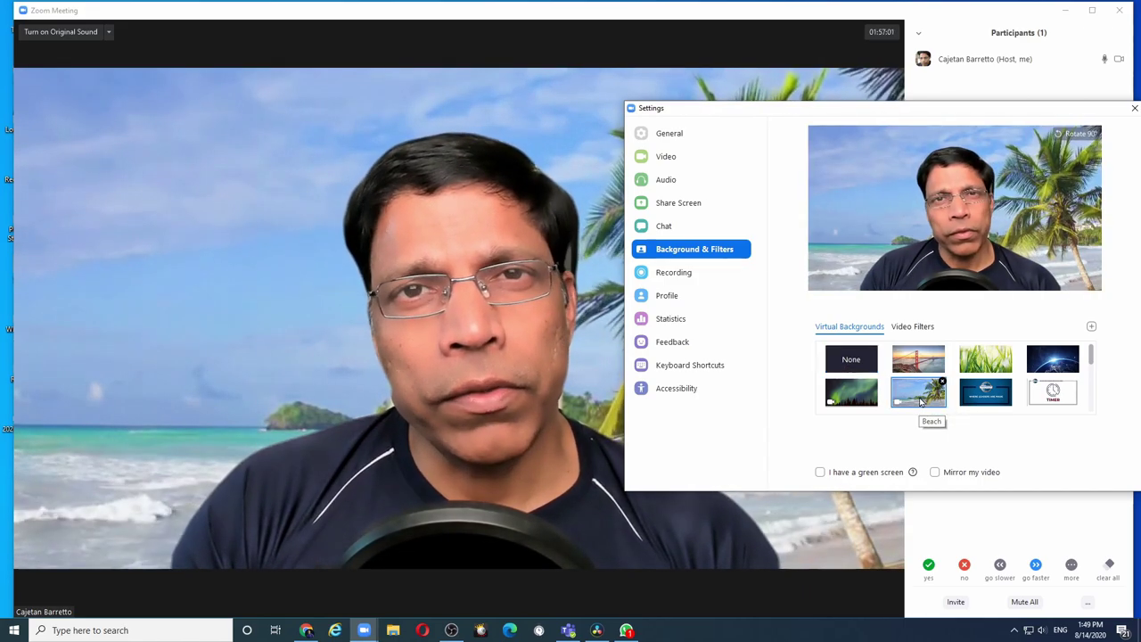
left_click(1093, 328)
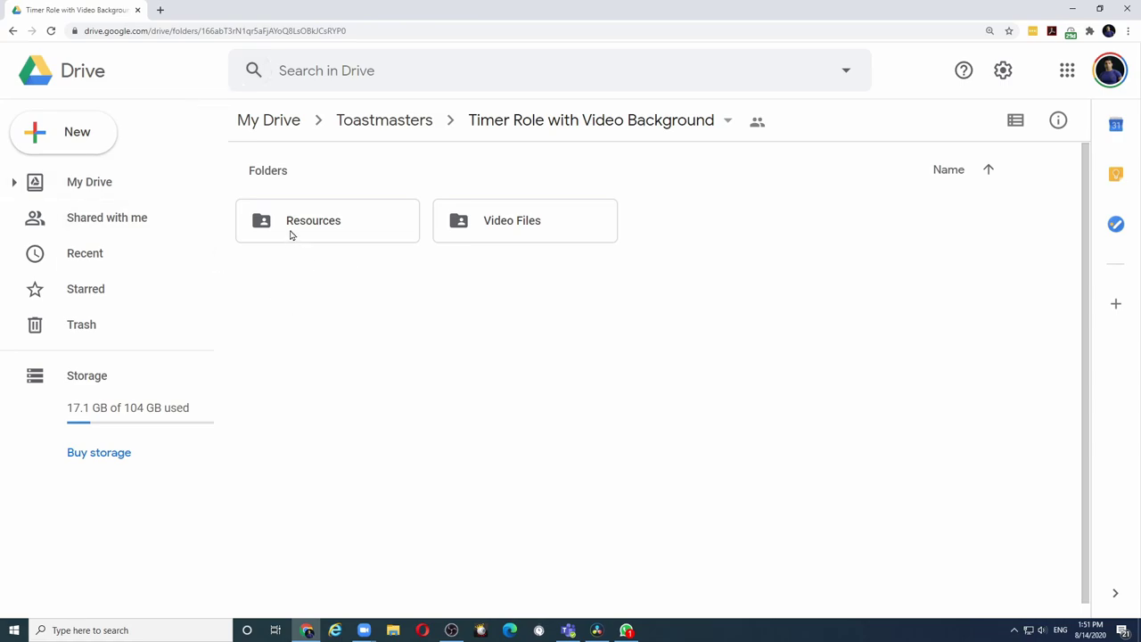
Download the Evaluation timer video from Video Files, then select all four local timer videos.
double_click(570, 233)
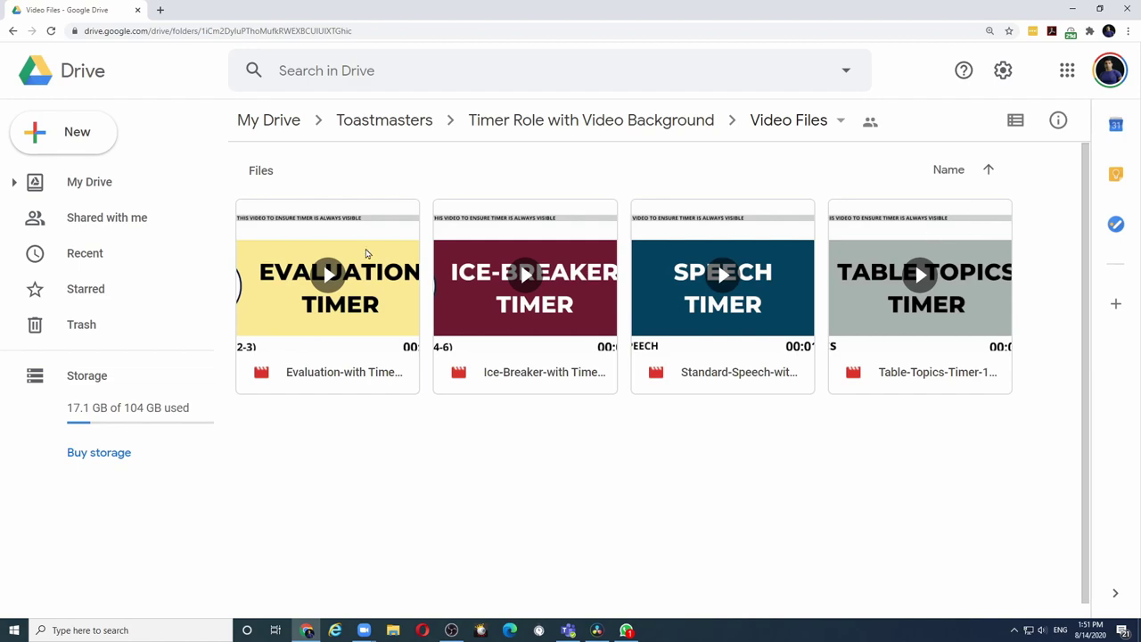
right_click(365, 254)
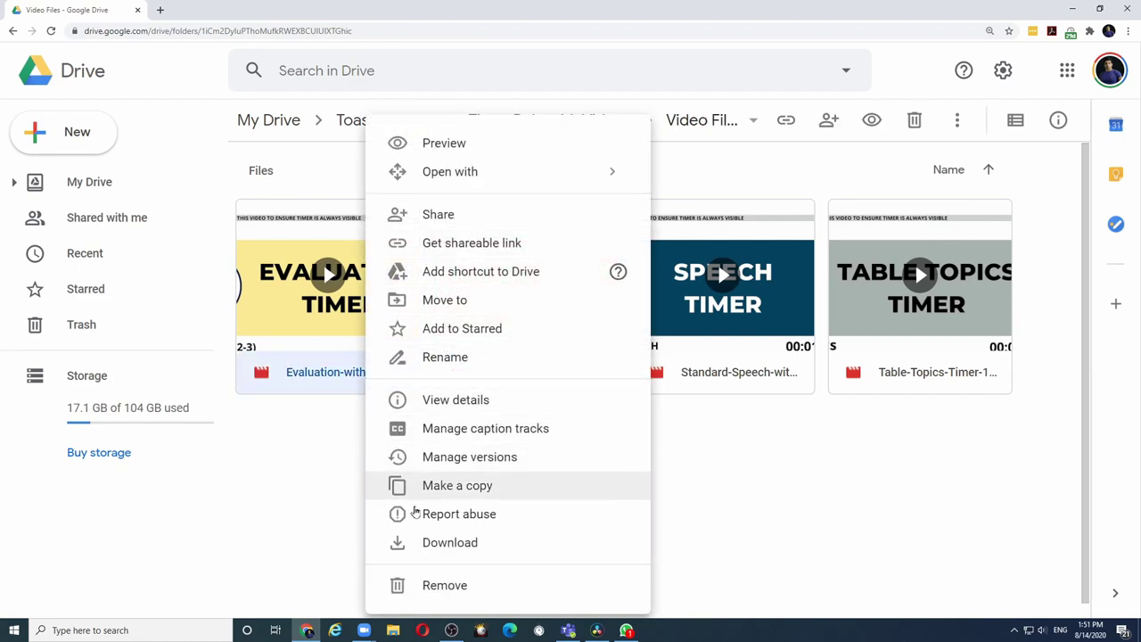
left_click(416, 548)
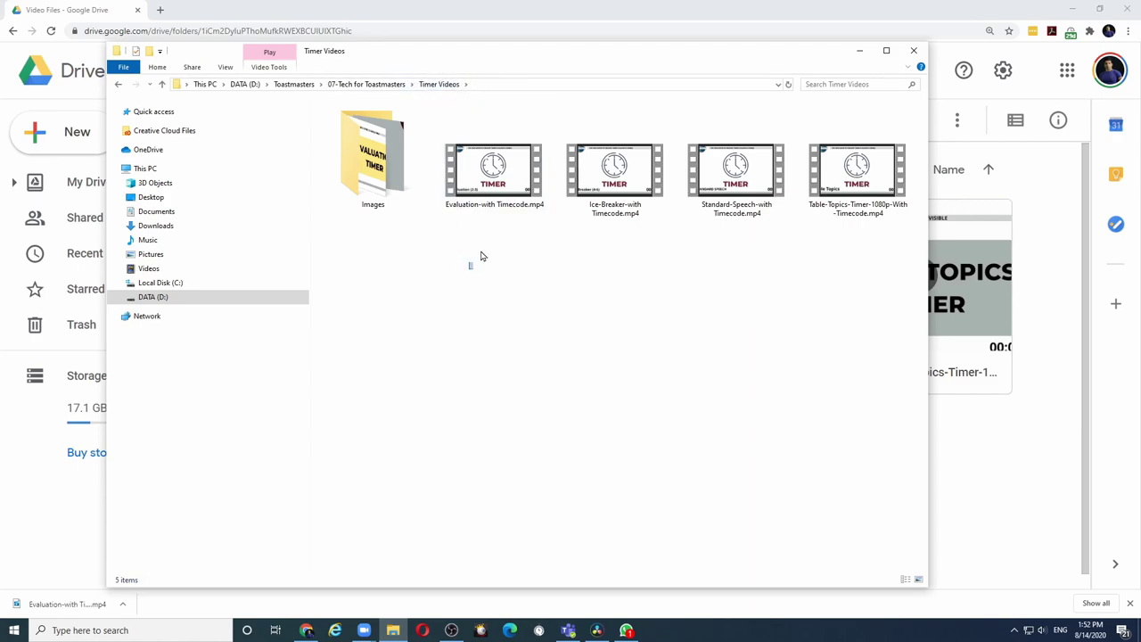
left_click_drag(480, 255, 877, 98)
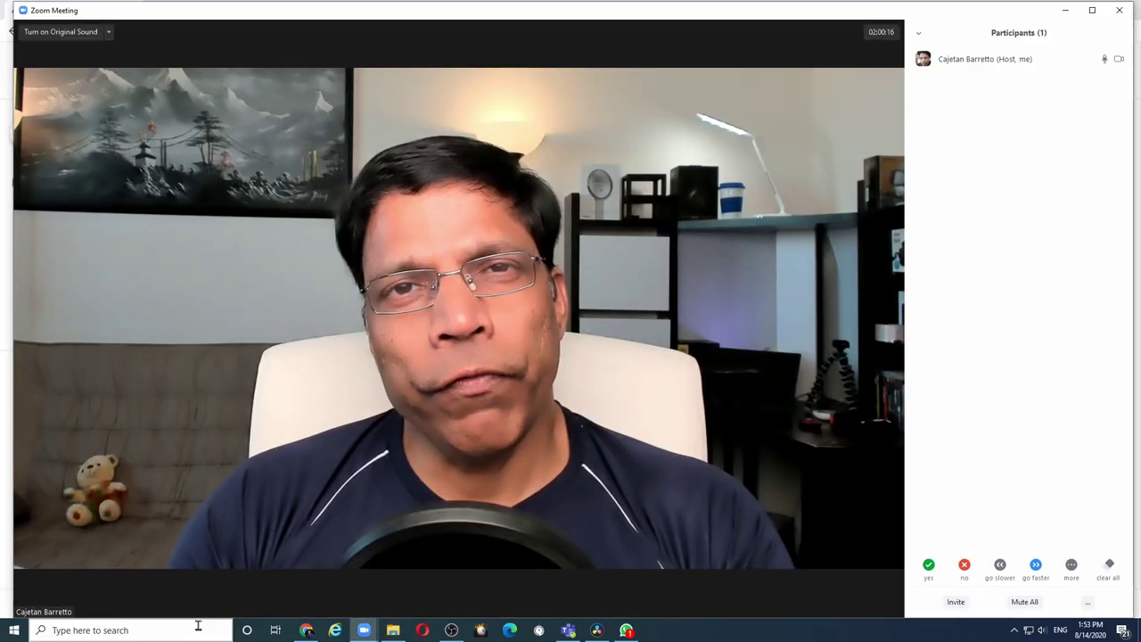
Add the Table-Topics-Timer video as a Zoom virtual background.
left_click(117, 599)
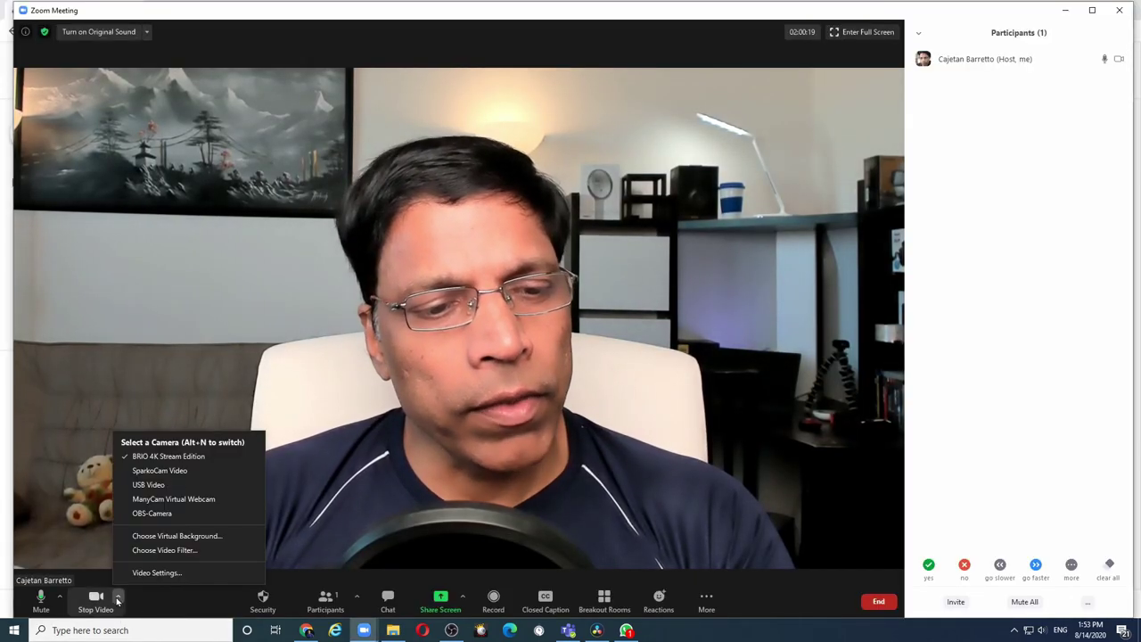
left_click(154, 536)
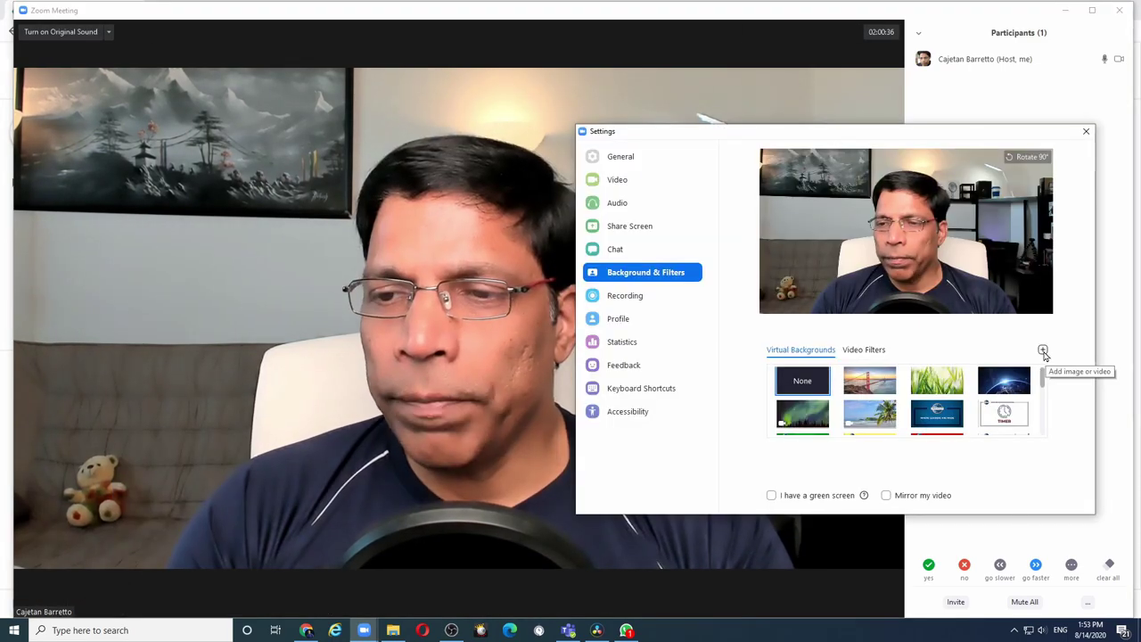
left_click(1041, 351)
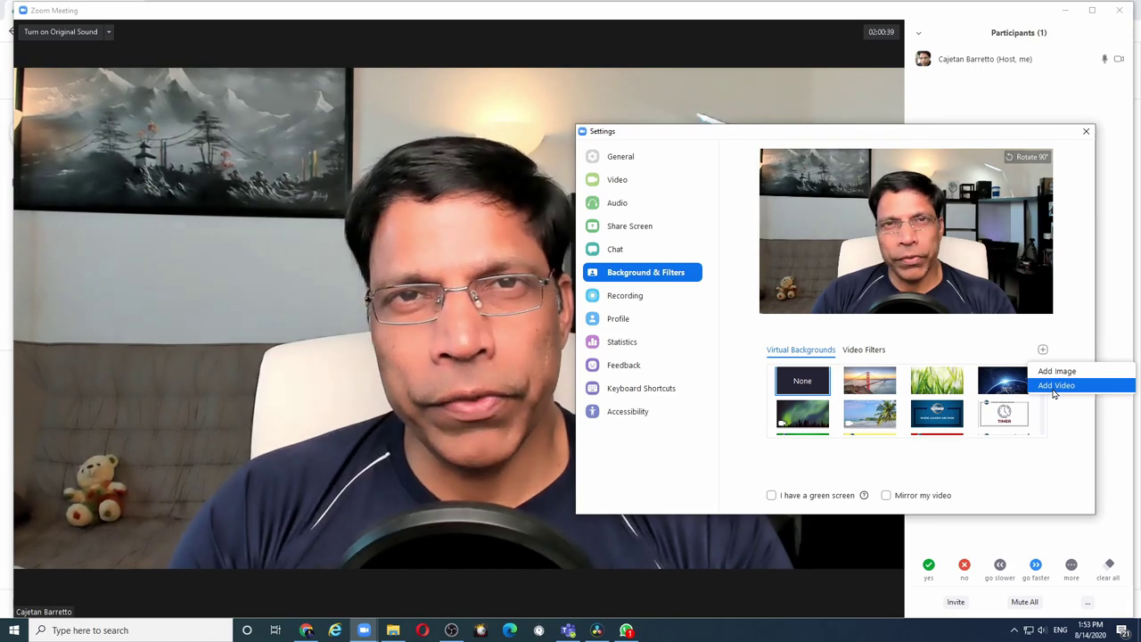
left_click(1056, 385)
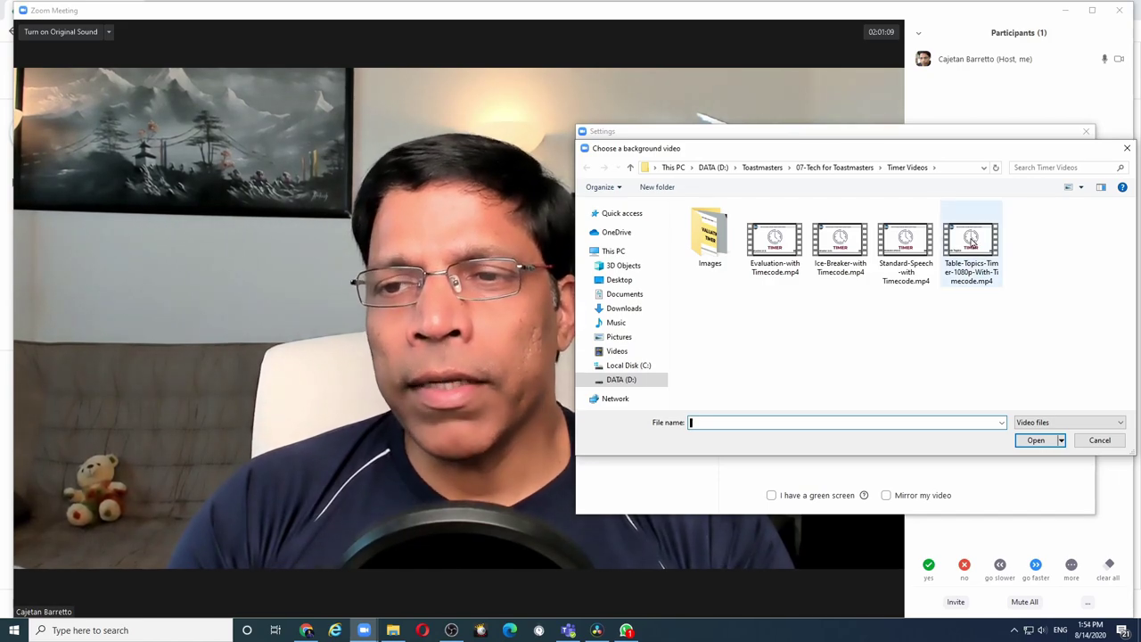
left_click(972, 241)
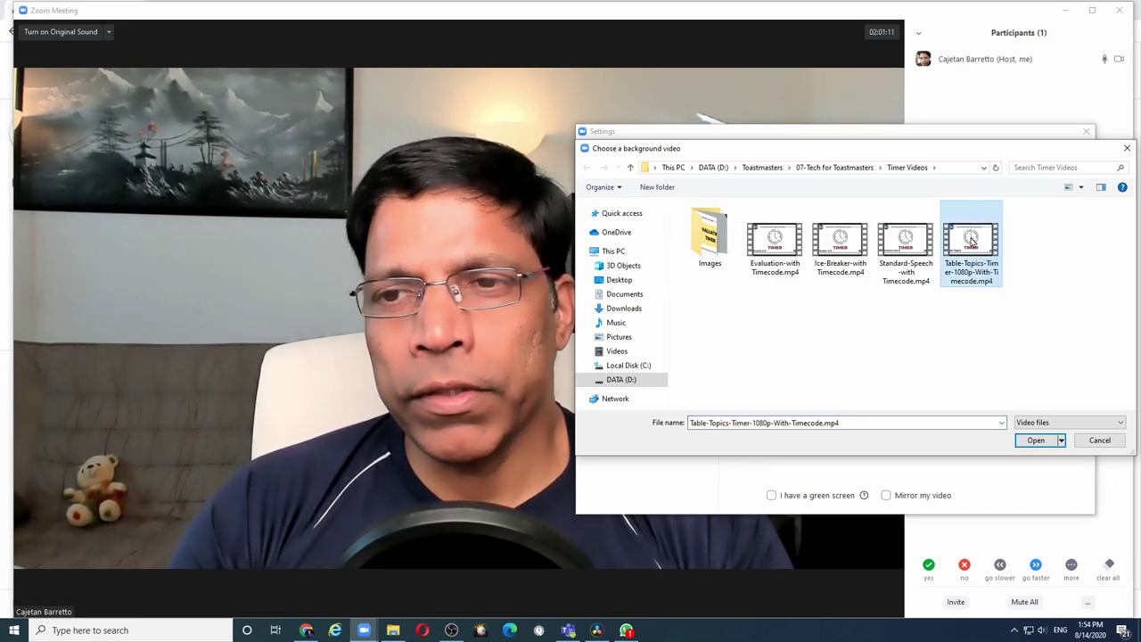
left_click(1036, 440)
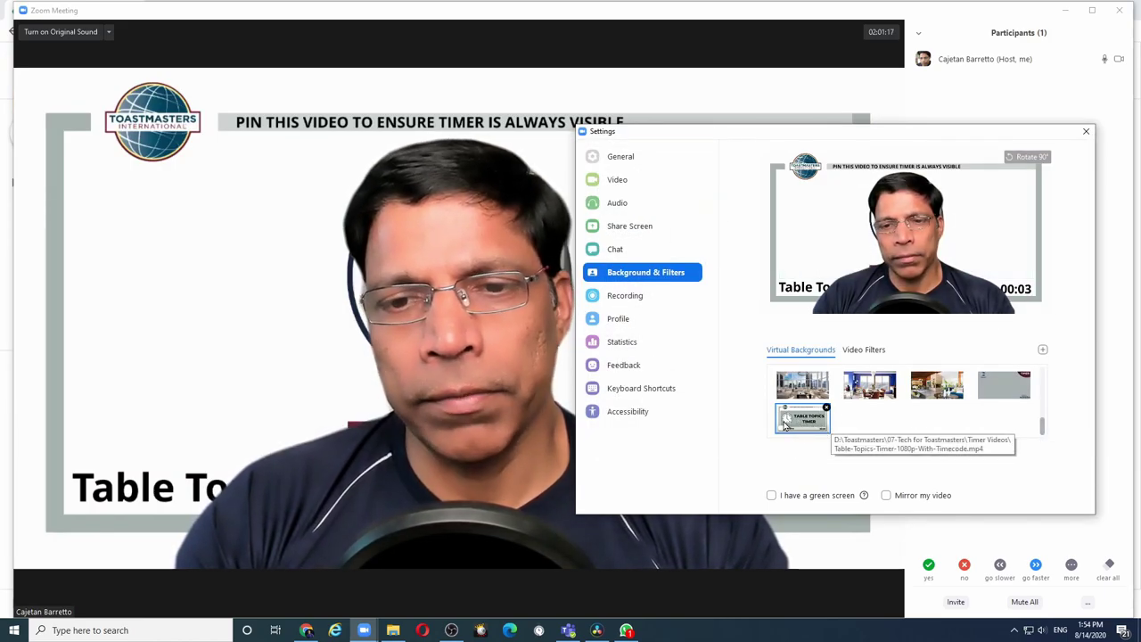
Add the Evaluation and Ice-Breaker timer videos as virtual backgrounds.
left_click(1043, 349)
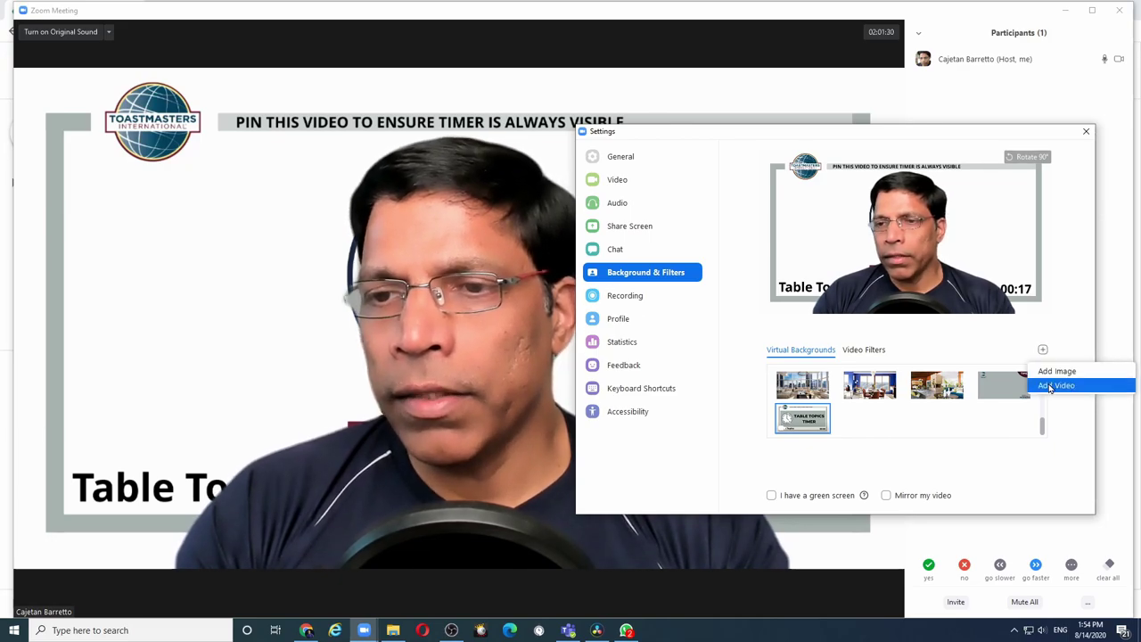
left_click(1056, 385)
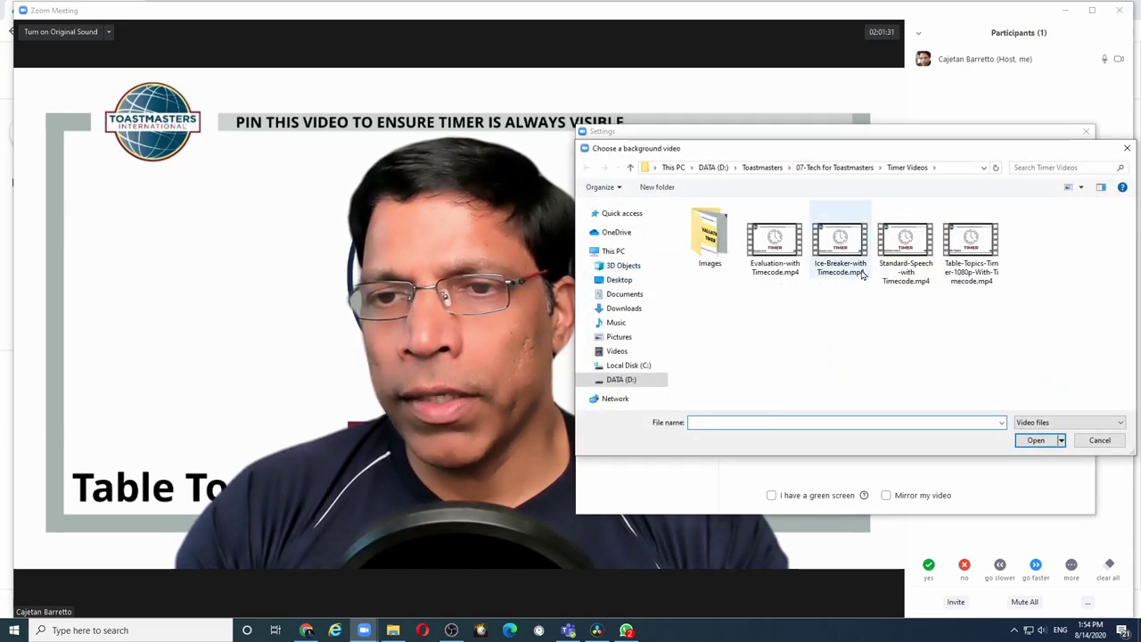
left_click(774, 243)
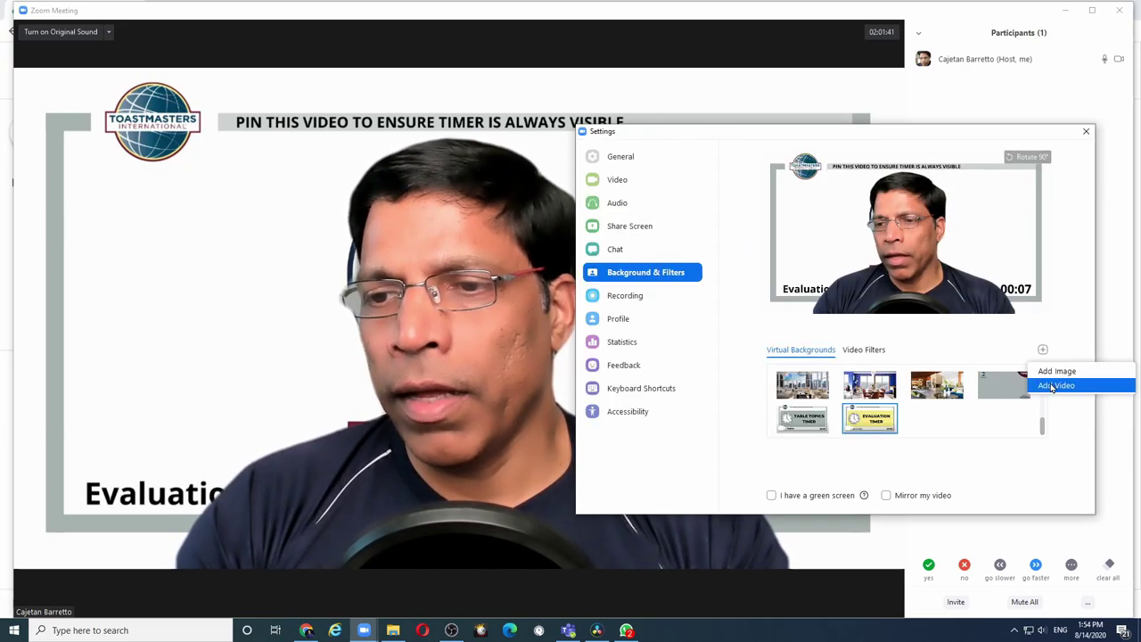
left_click(1052, 386)
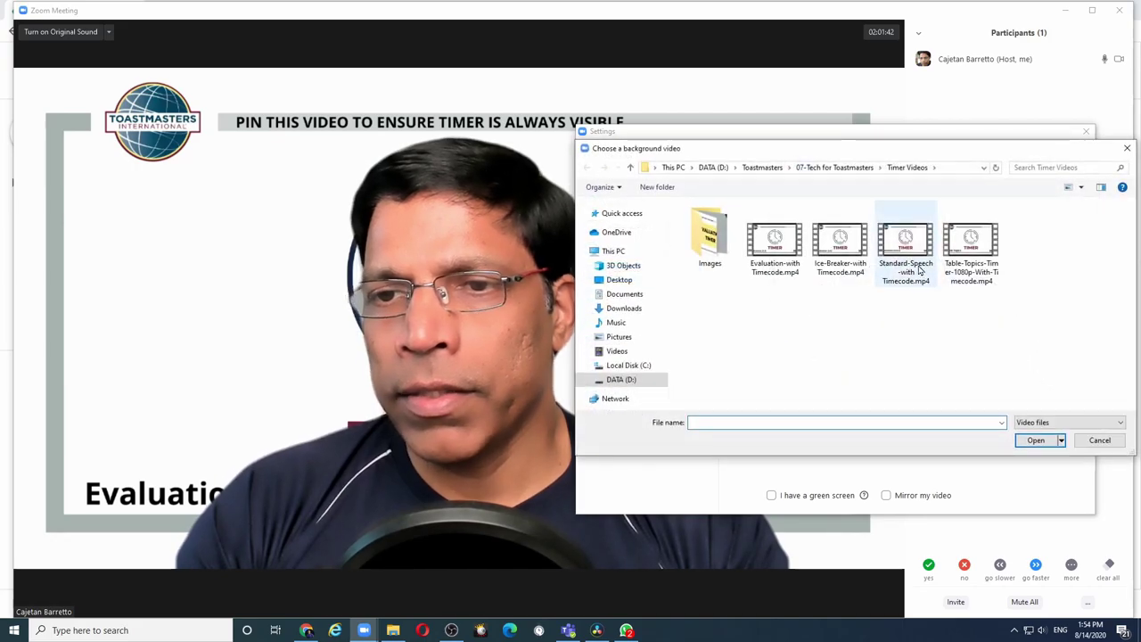
left_click(840, 242)
Add the Standard-Speech timer video as a virtual background.
left_click(1037, 439)
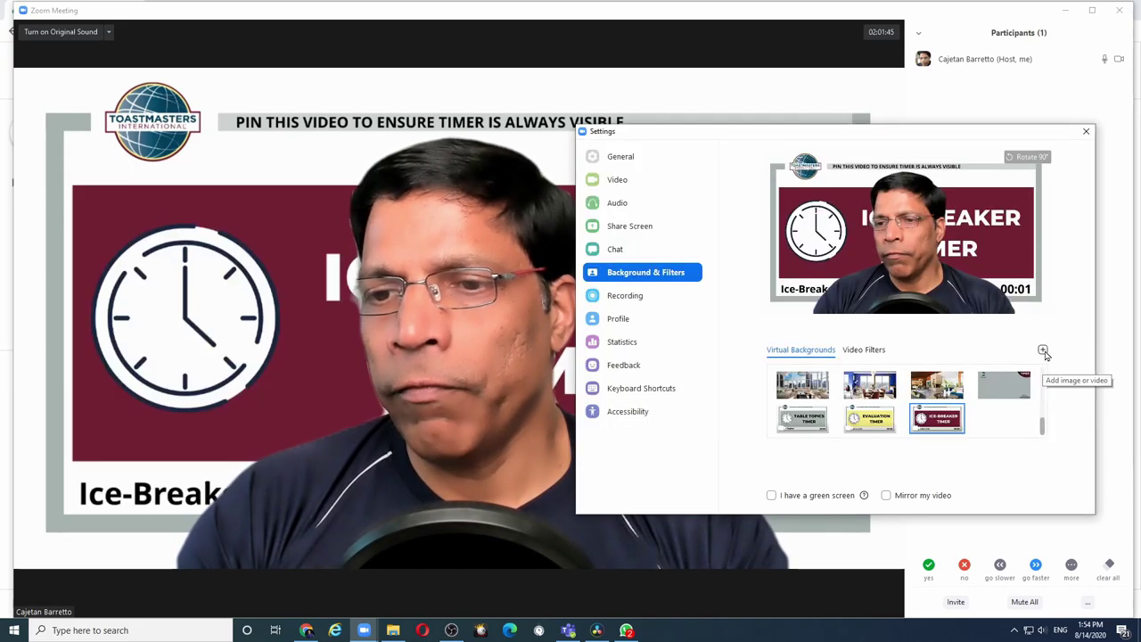
left_click(1043, 350)
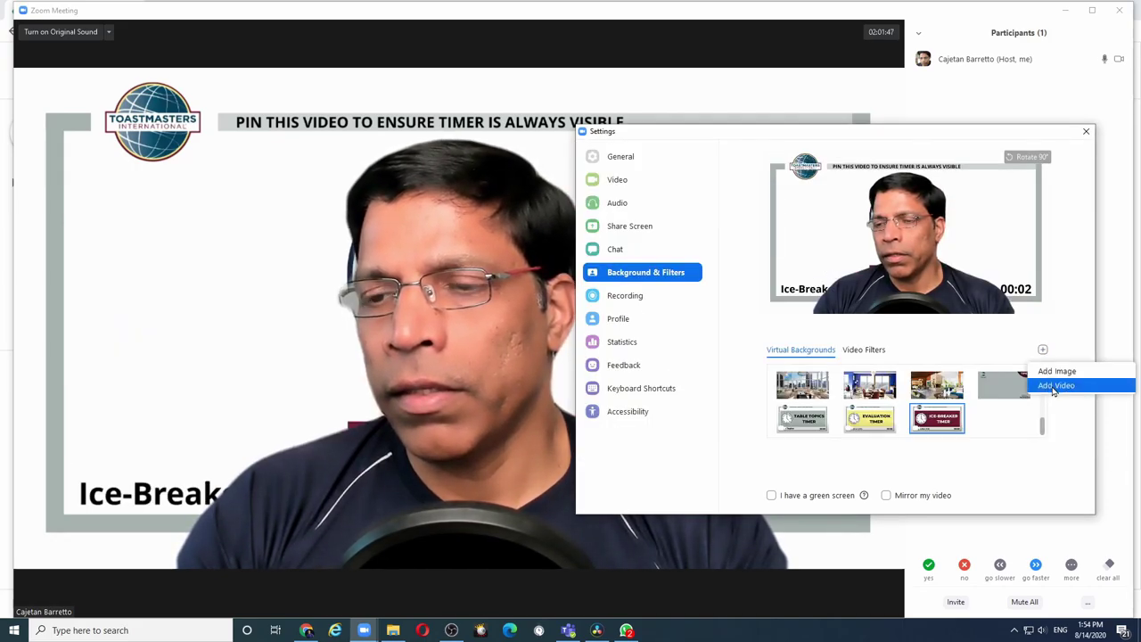
left_click(1055, 386)
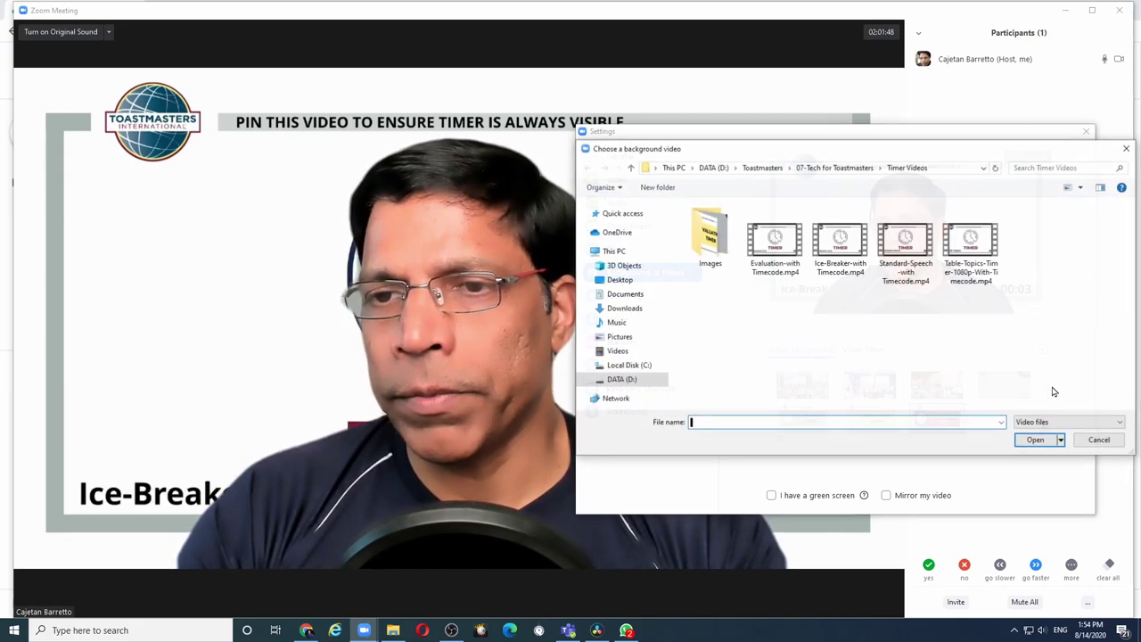
left_click(905, 243)
left_click(1034, 439)
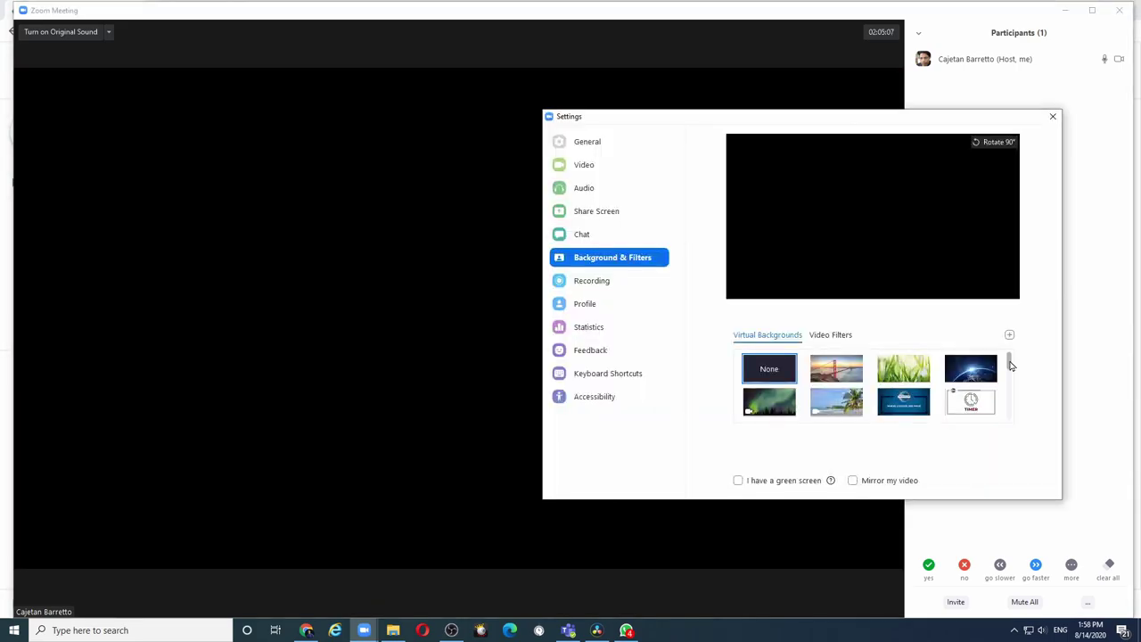
Apply the Table Topics timer thumbnail from the Virtual Backgrounds list and close Settings.
left_click_drag(1011, 363, 1013, 411)
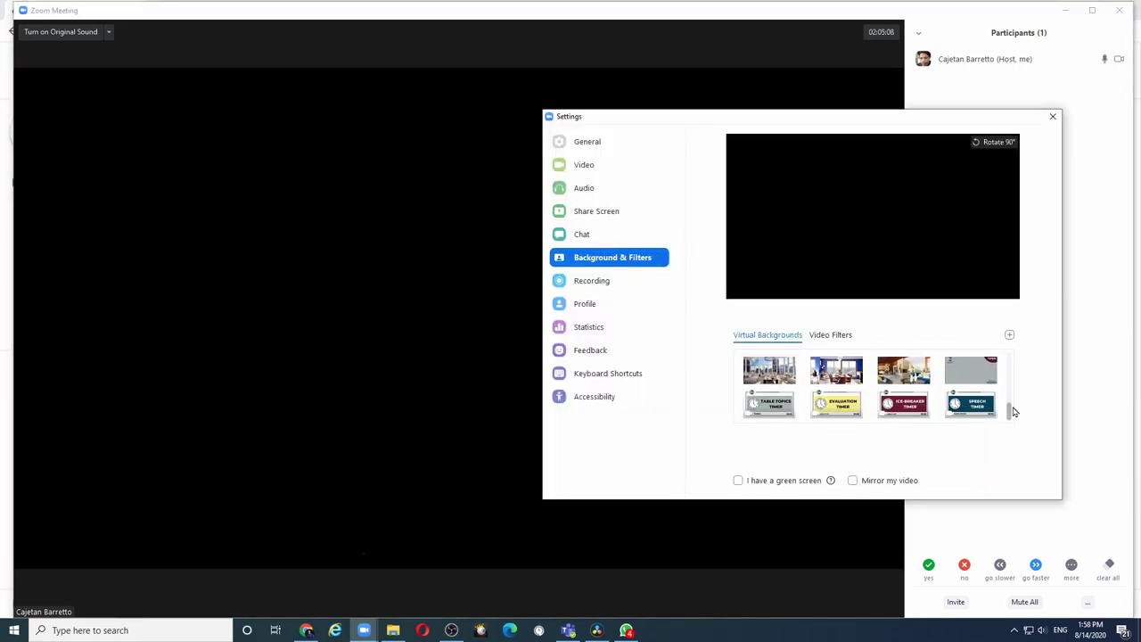
left_click(764, 408)
left_click(1053, 116)
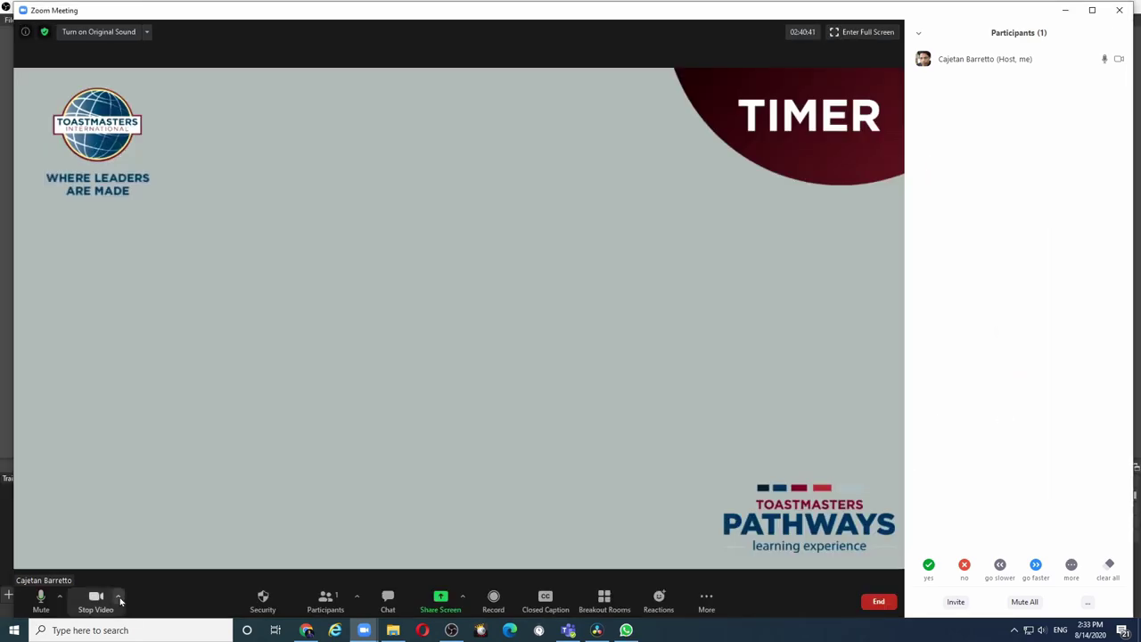
Play the Table Topics timer background with Settings moved aside, then switch to the grey timer image.
left_click(119, 598)
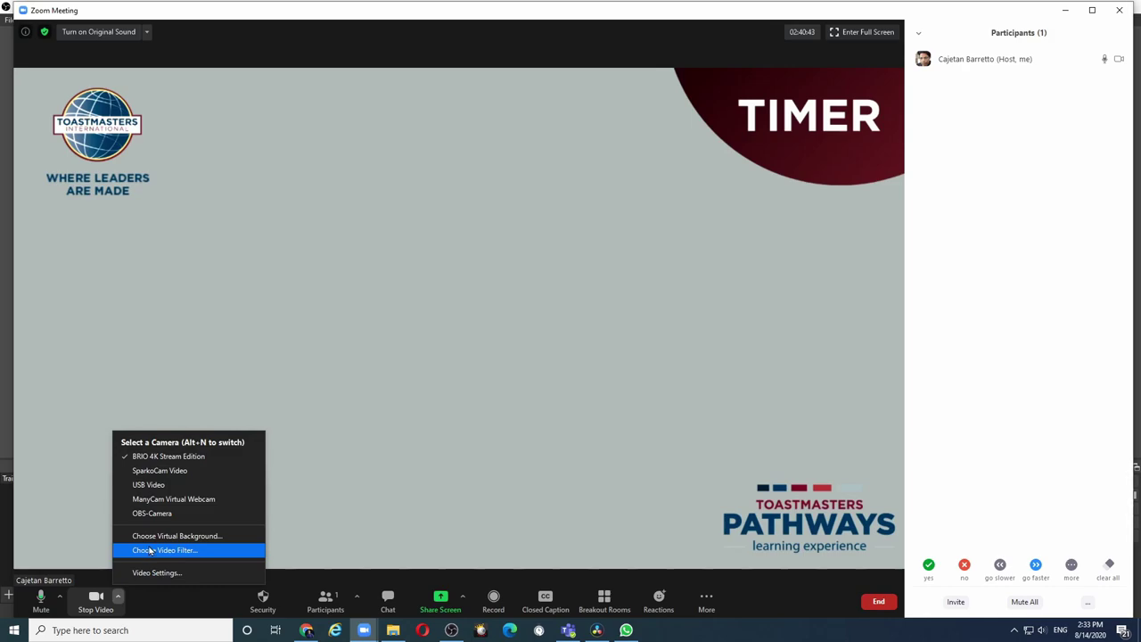
left_click(152, 538)
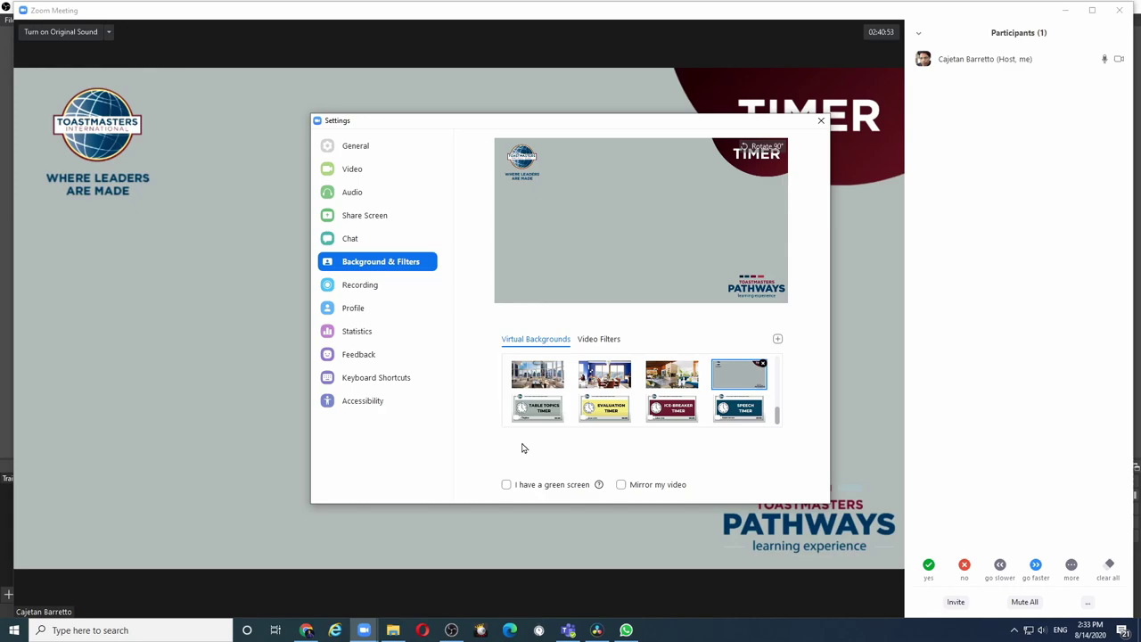
left_click(539, 418)
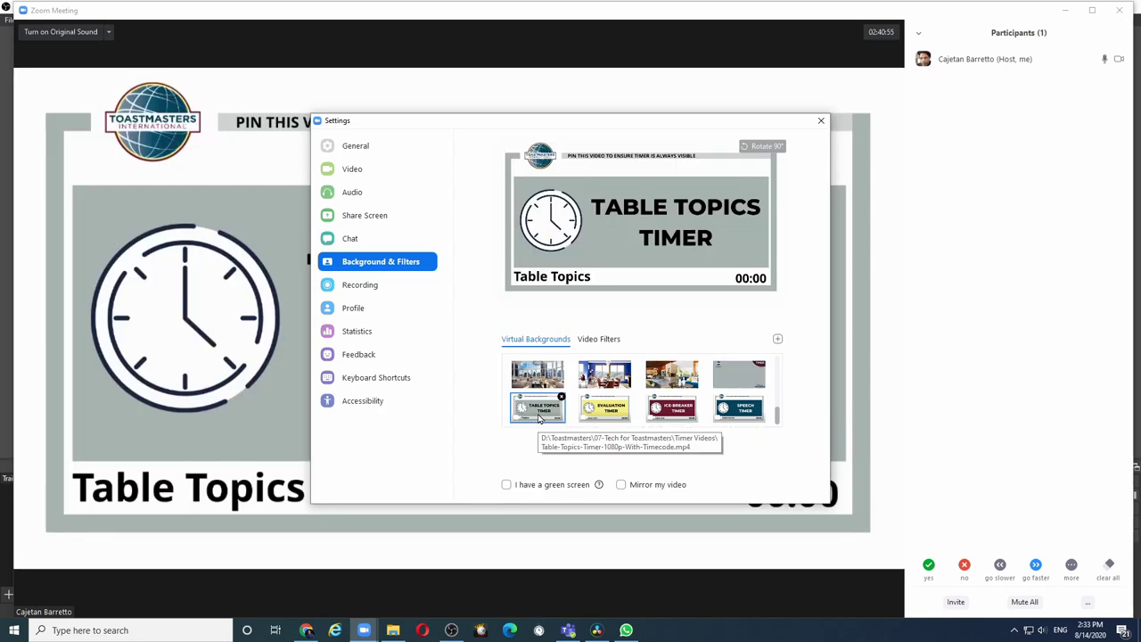
left_click_drag(575, 130, 852, 73)
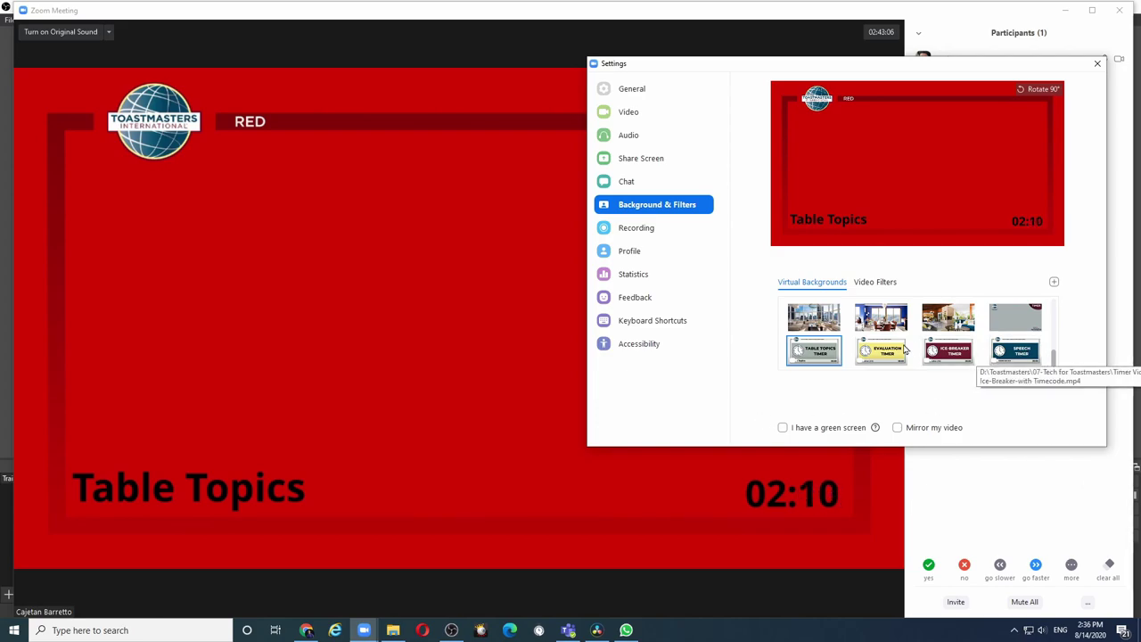
left_click(1005, 329)
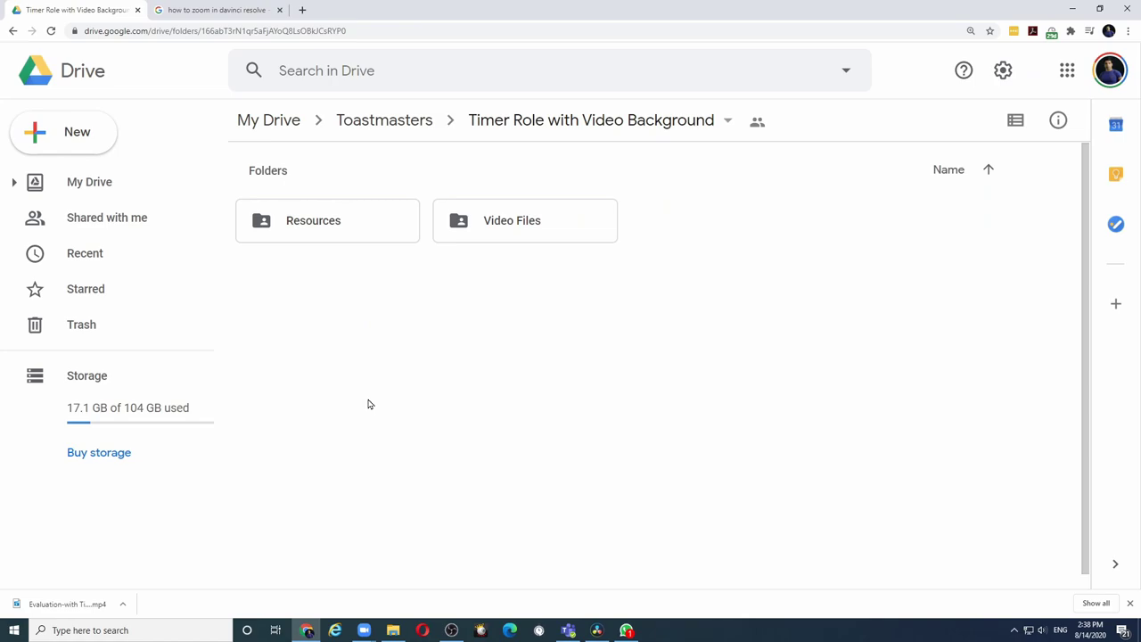
Open the Resources folder inside Timer Role with Video Background.
double_click(312, 229)
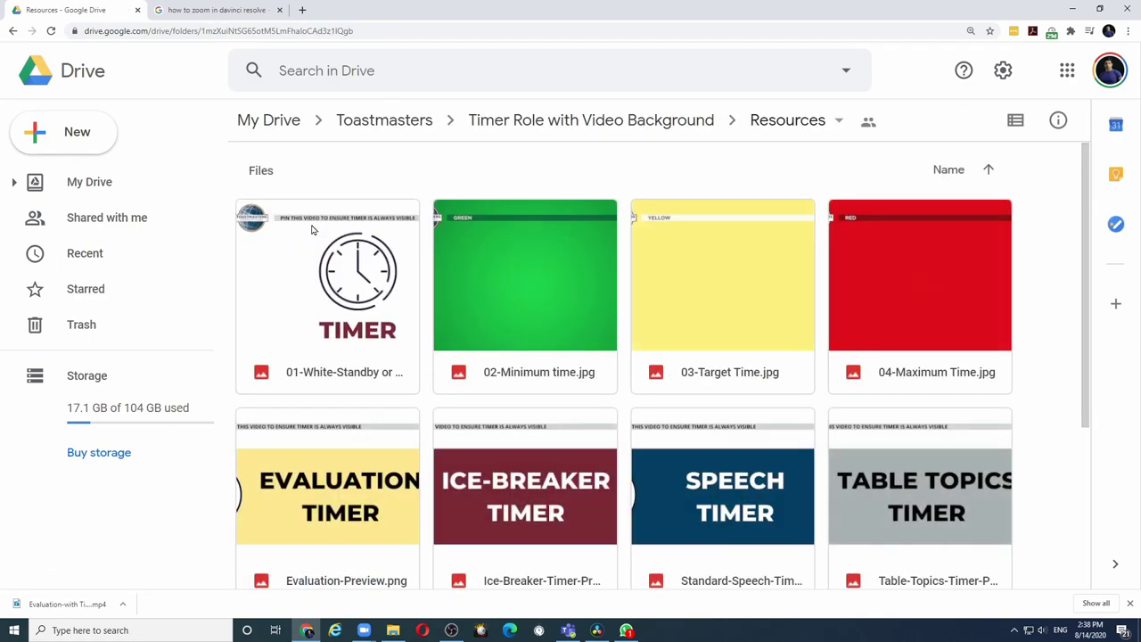